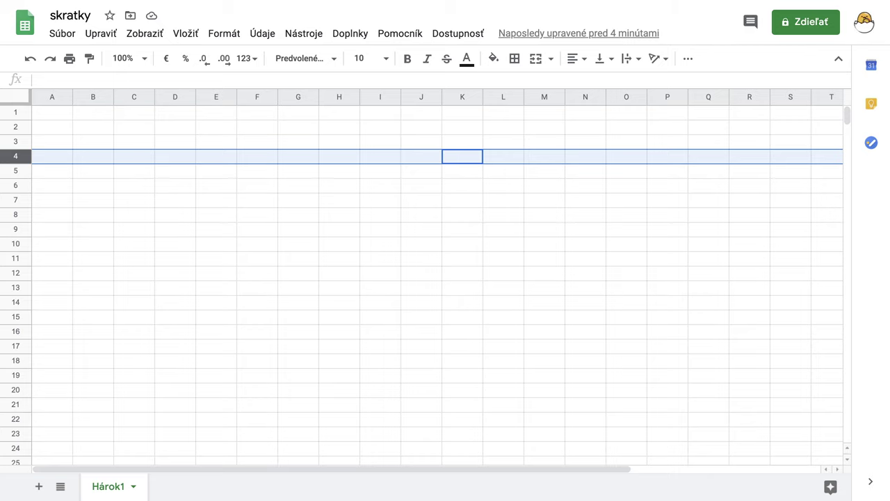
Open the browser's search of open and recently closed tabs and dismiss it.
click(503, 190)
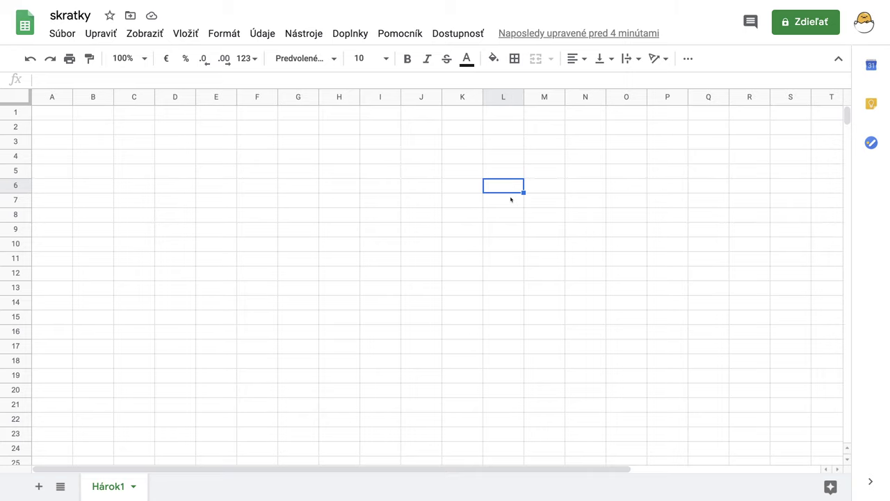
key(super+shift+a)
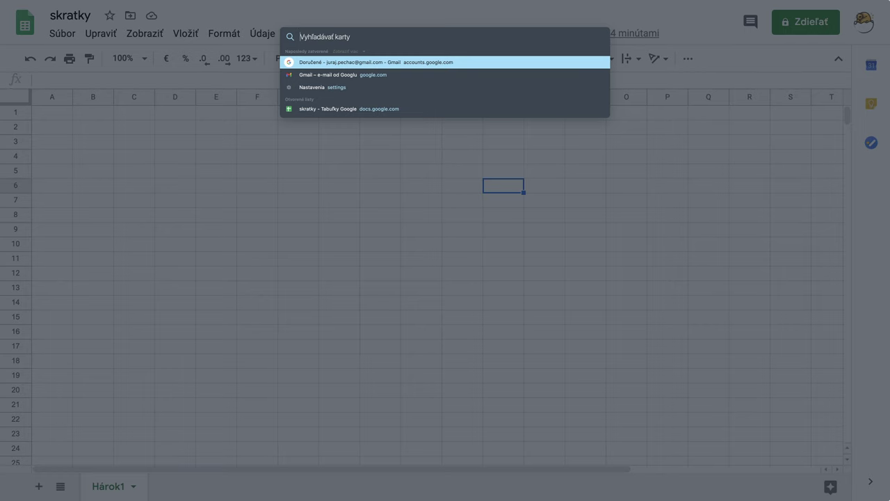
key(Escape)
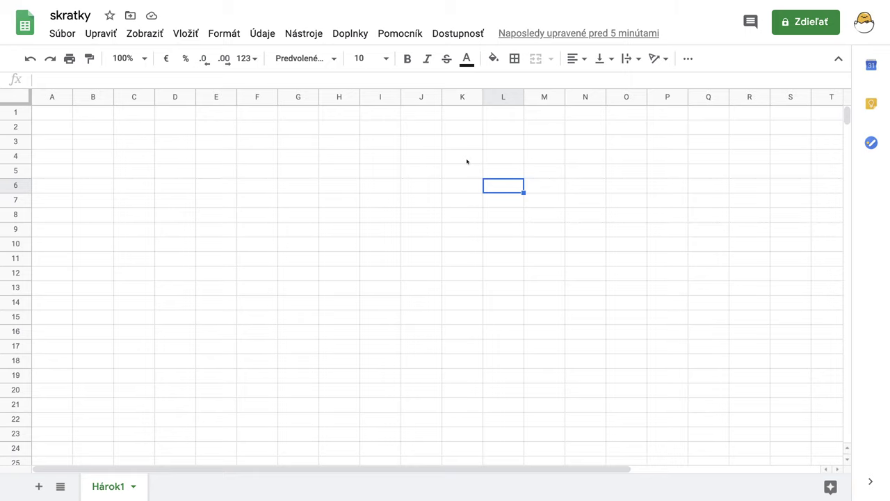
View the Výber section of the keyboard shortcuts list and close the list.
click(401, 35)
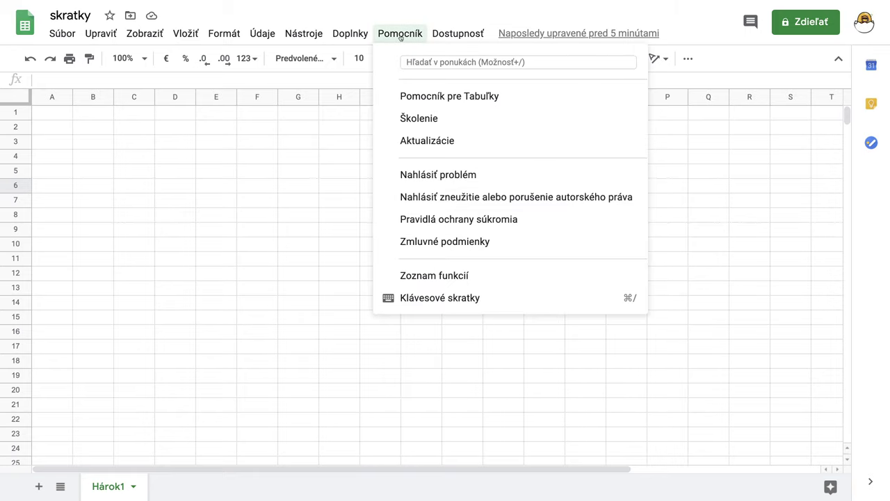
click(448, 298)
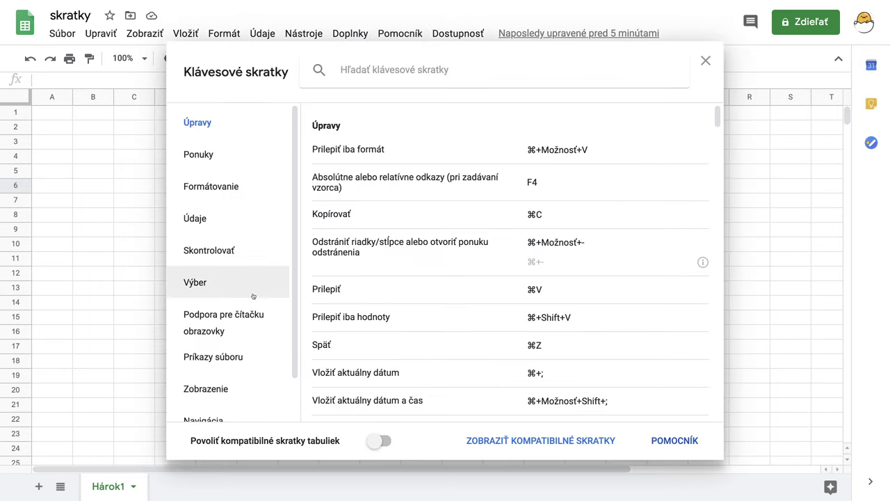
scroll(254, 293, down, 1)
click(211, 265)
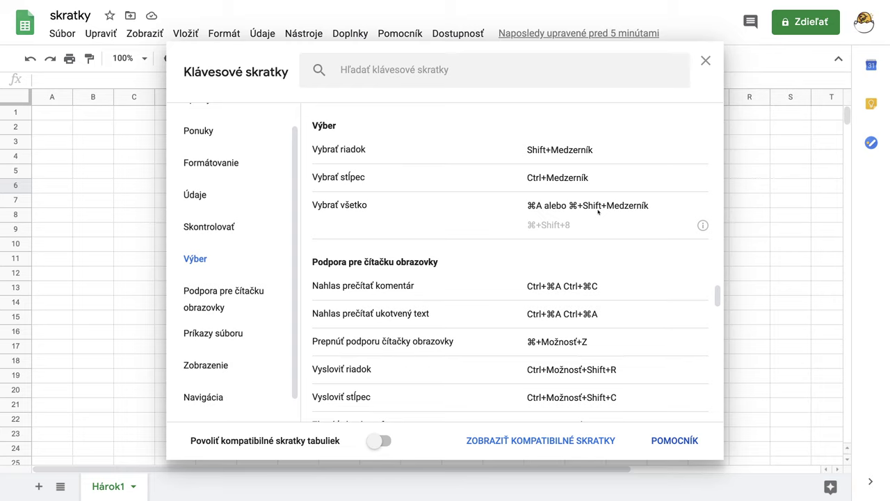
click(706, 62)
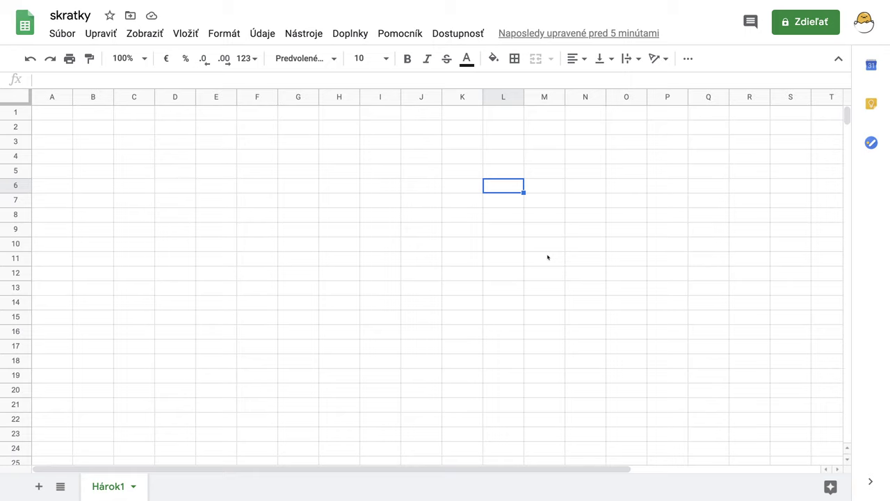
Enter 1 in cell H6 and 5 in cell I6.
click(342, 188)
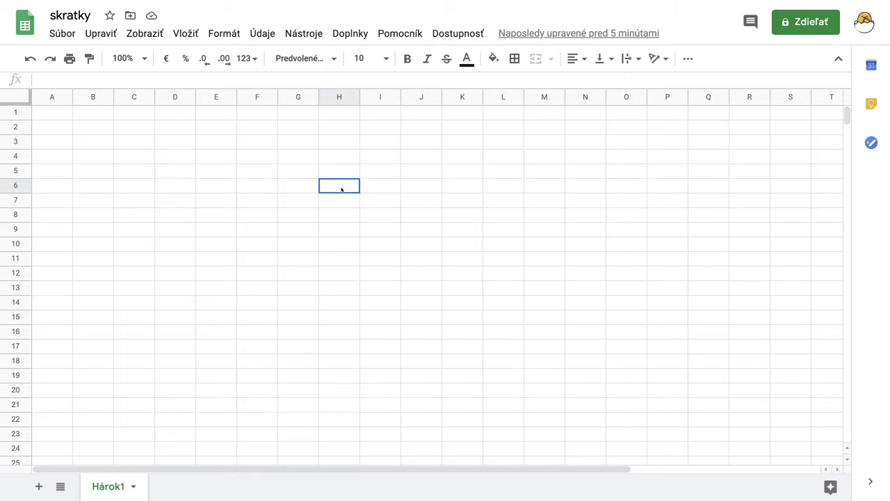
text(1)
click(381, 189)
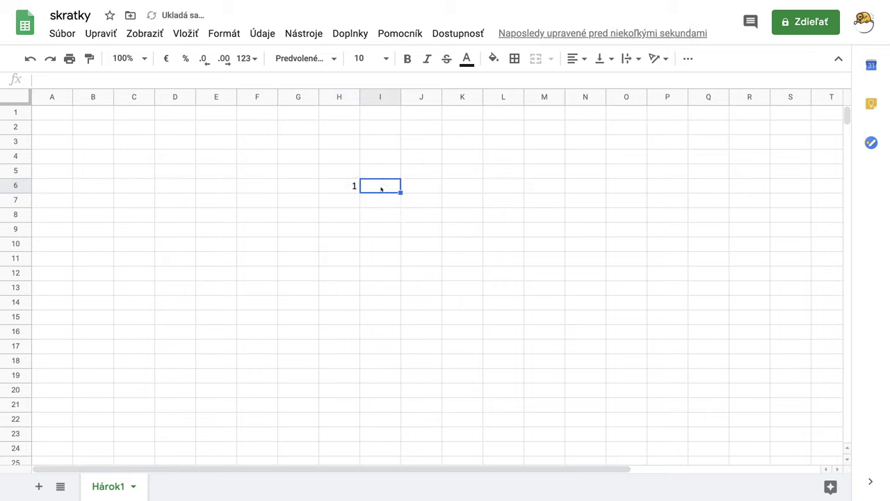
text(5)
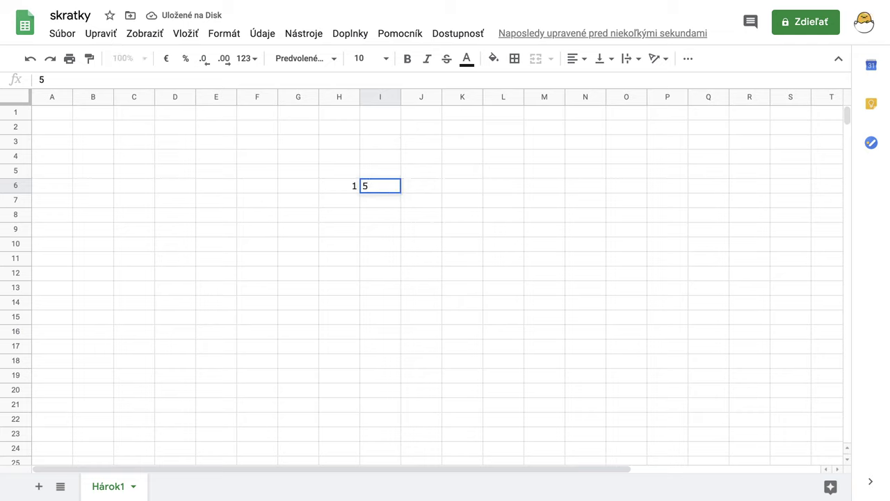
key(Return)
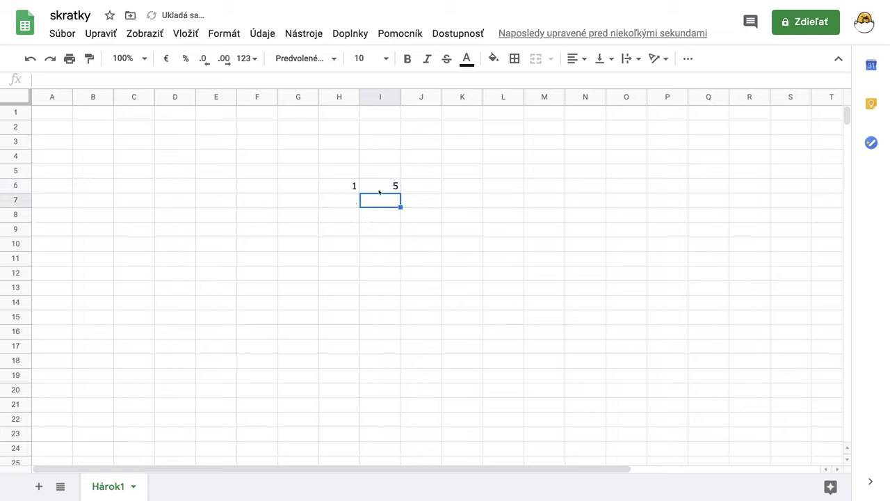
Extend the number series from H6:I6 across the row to N6.
click(335, 189)
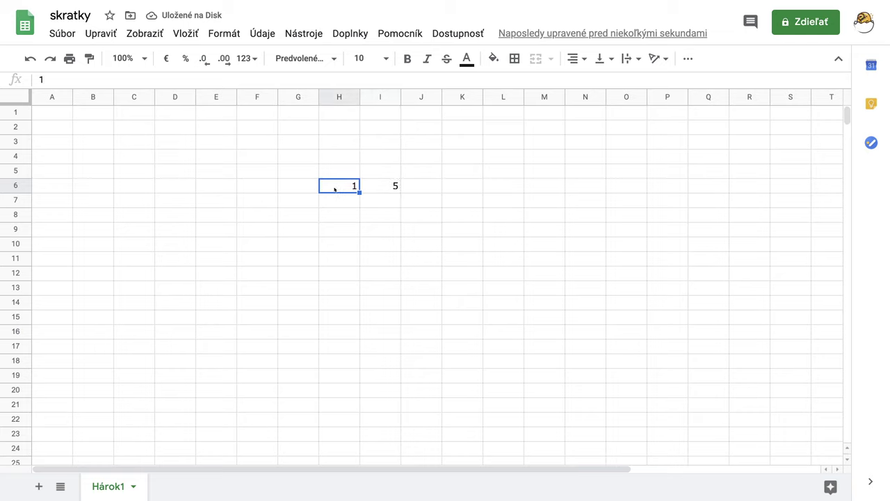
shift+click(396, 186)
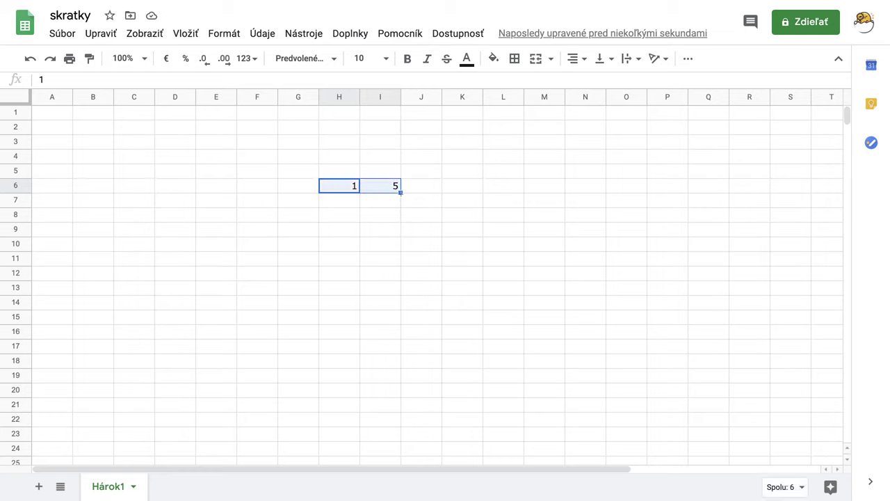
drag(401, 192, 592, 191)
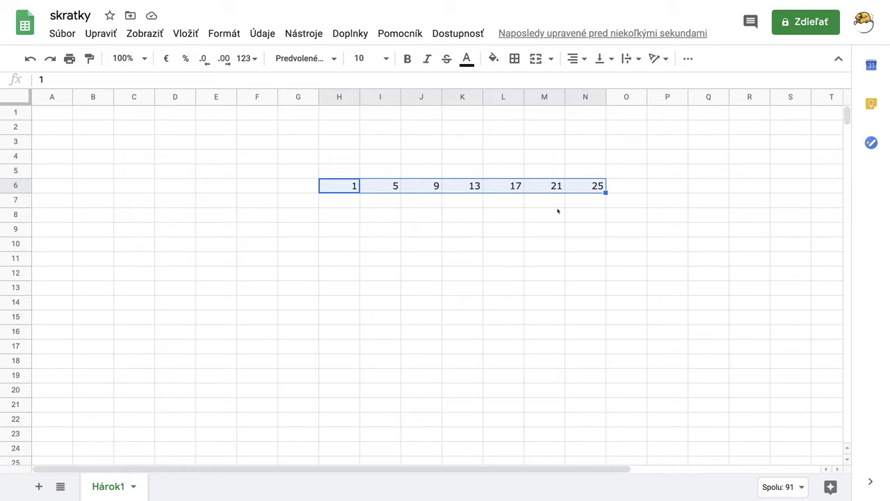
Enter 20 in cell N7, directly below the last number of the series.
click(584, 204)
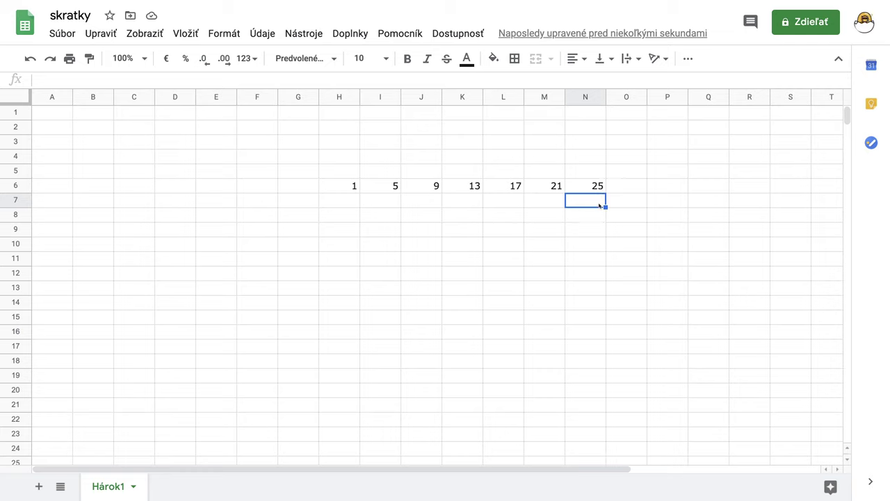
text(2)
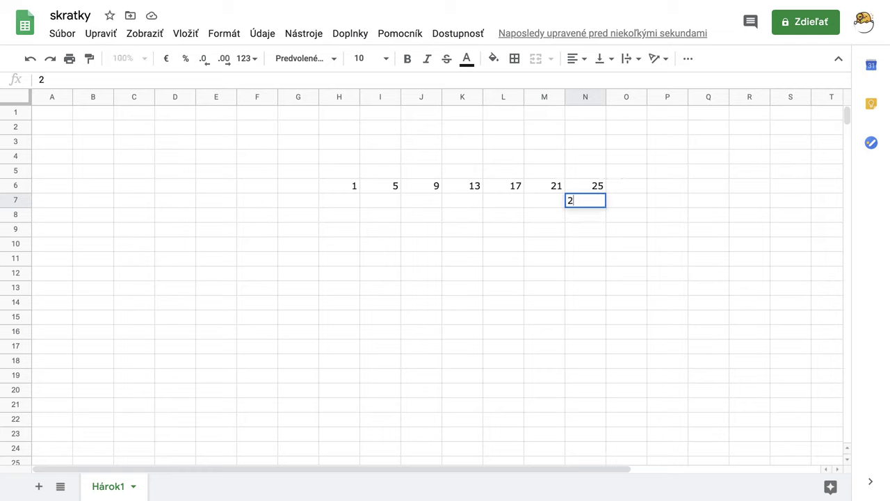
text(0)
key(Return)
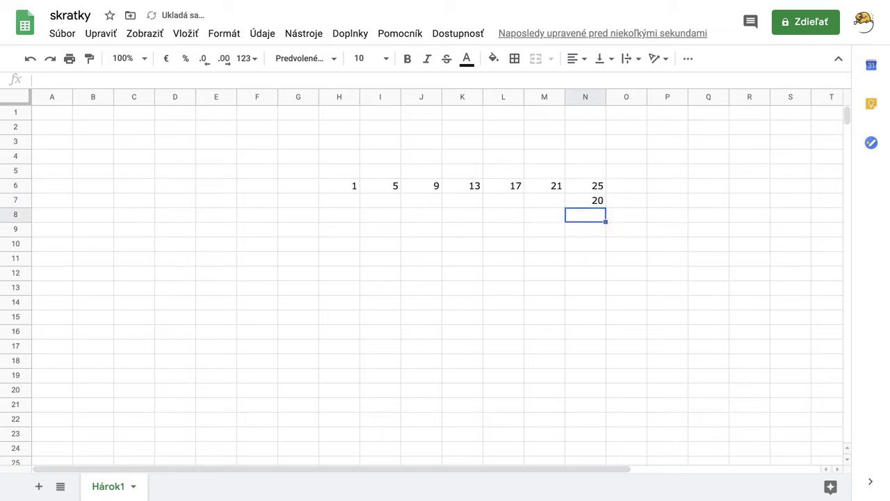
Extend the N6:N7 series down to N11 and copy the H6:M6 values down through row 11.
drag(600, 185, 606, 265)
click(589, 277)
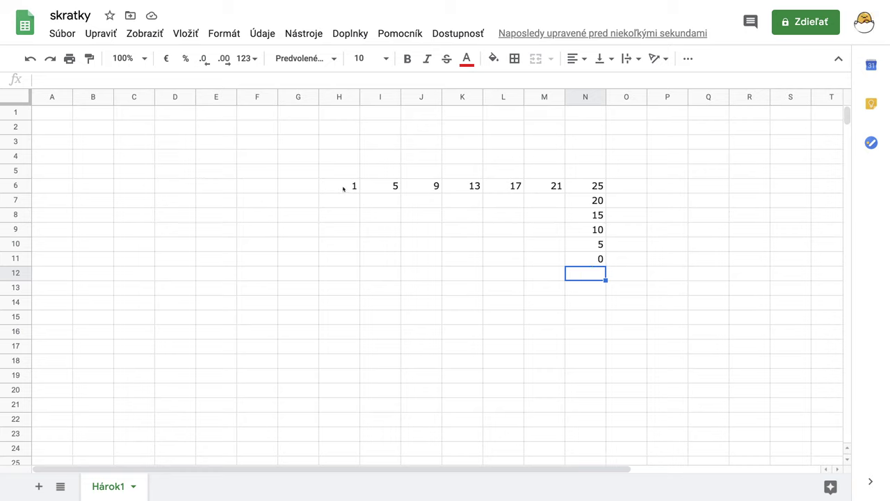
drag(343, 188, 567, 259)
click(591, 292)
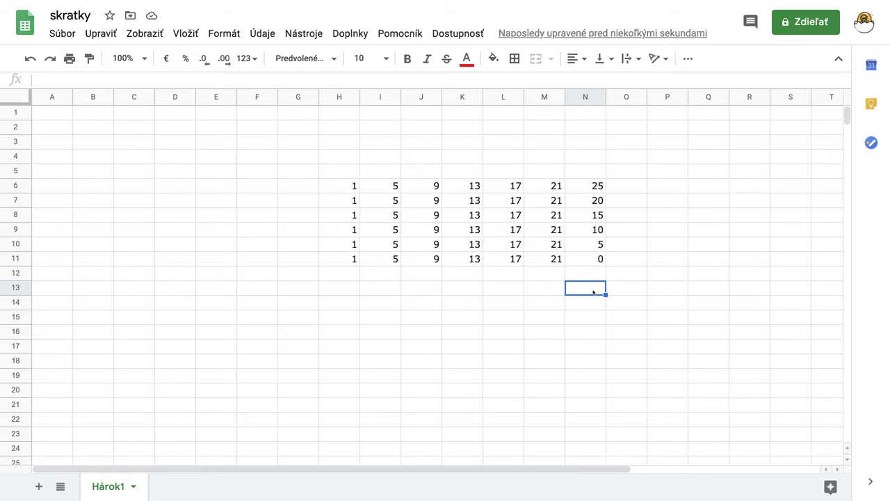
Fill the empty cell N13 with yellow and reset its fill colour.
click(494, 59)
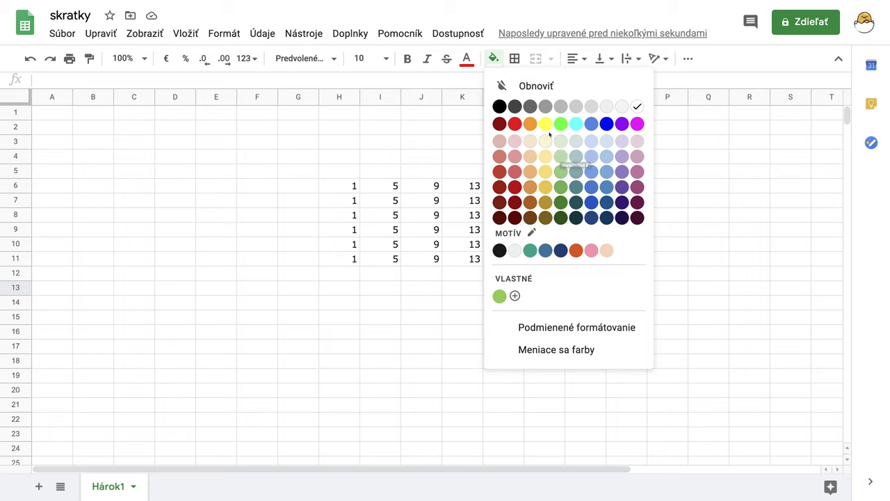
click(547, 124)
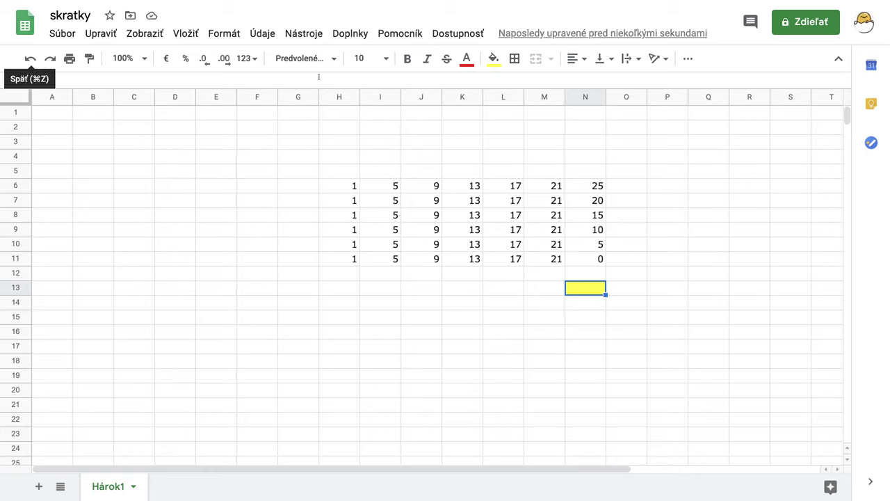
click(494, 59)
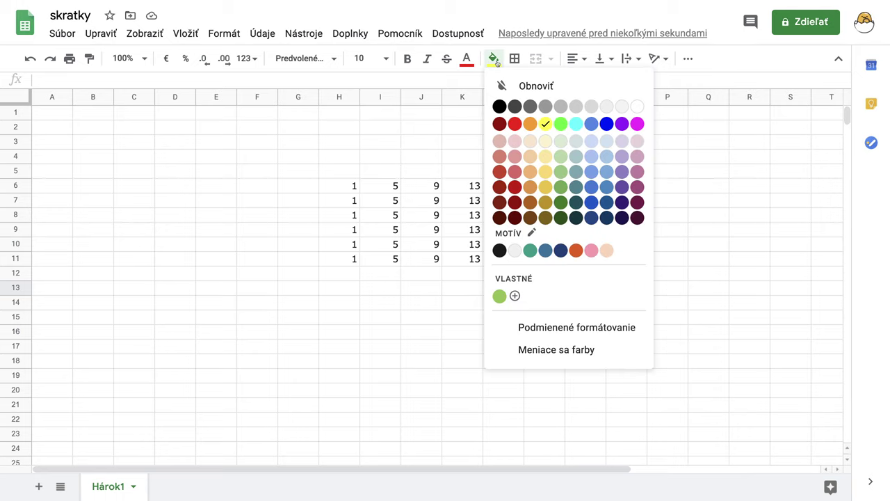
click(539, 87)
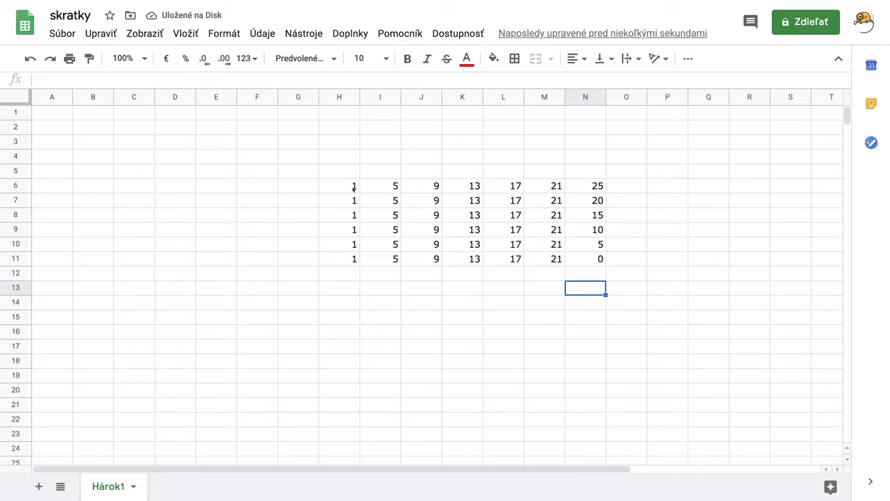
Apply alternating colours with a header row to the range H6:N11.
drag(348, 186, 602, 261)
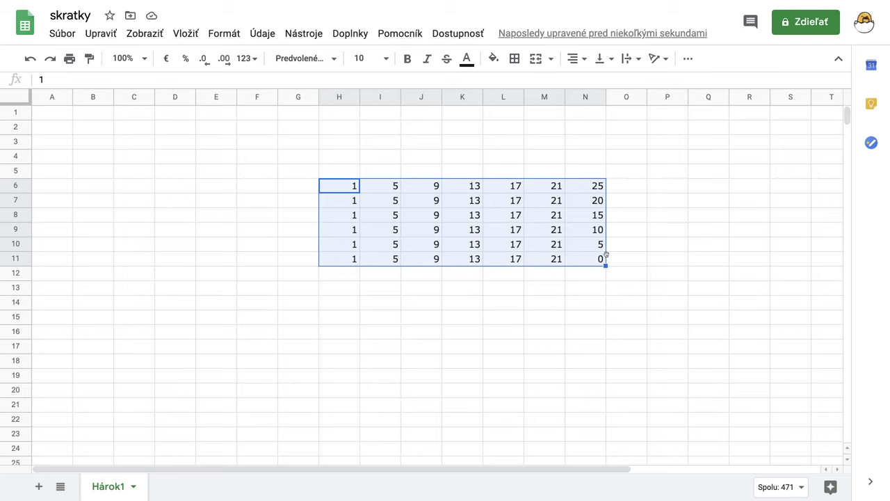
click(493, 58)
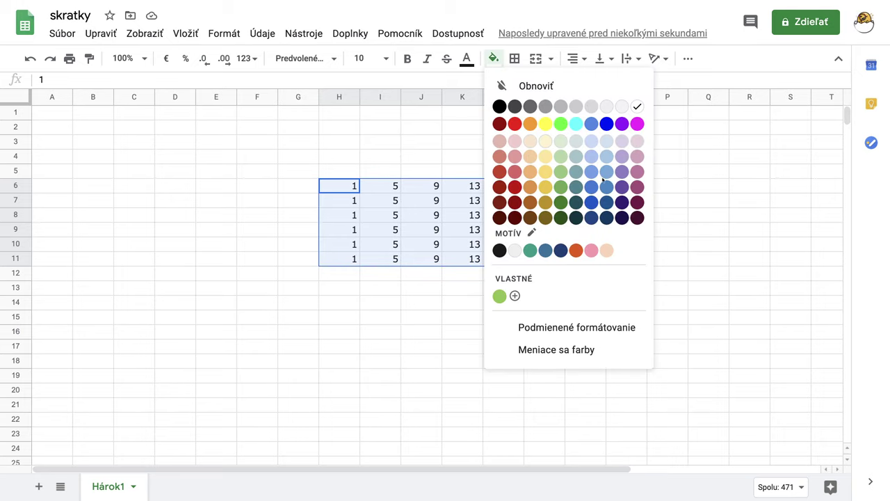
click(550, 350)
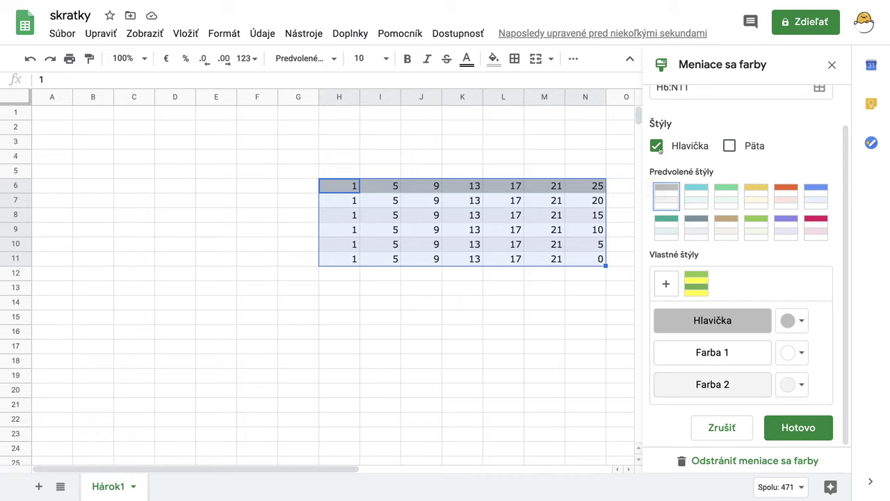
click(409, 288)
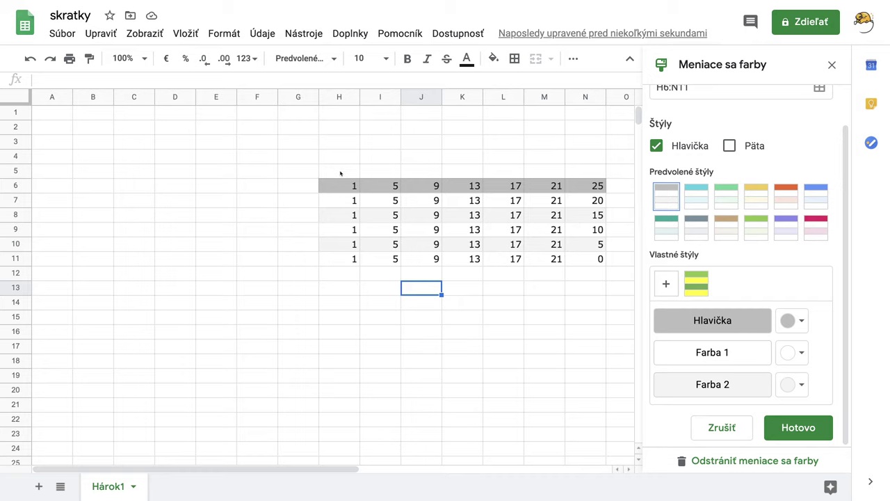
click(341, 173)
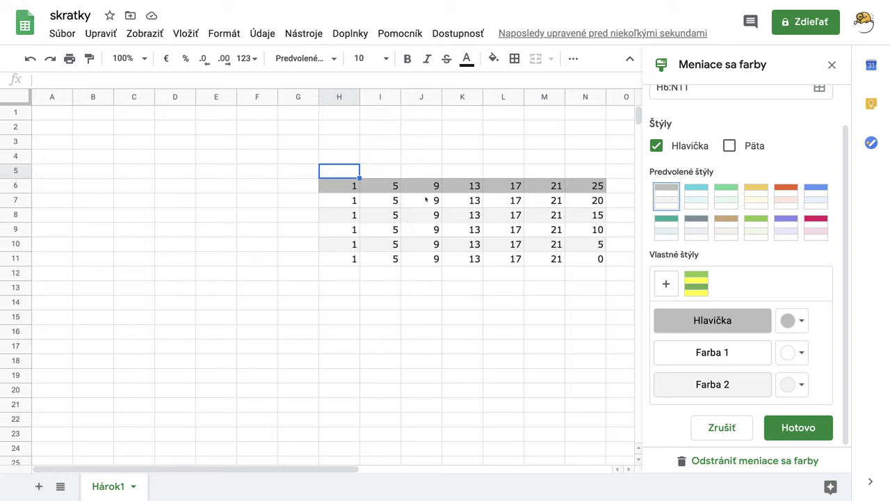
click(499, 304)
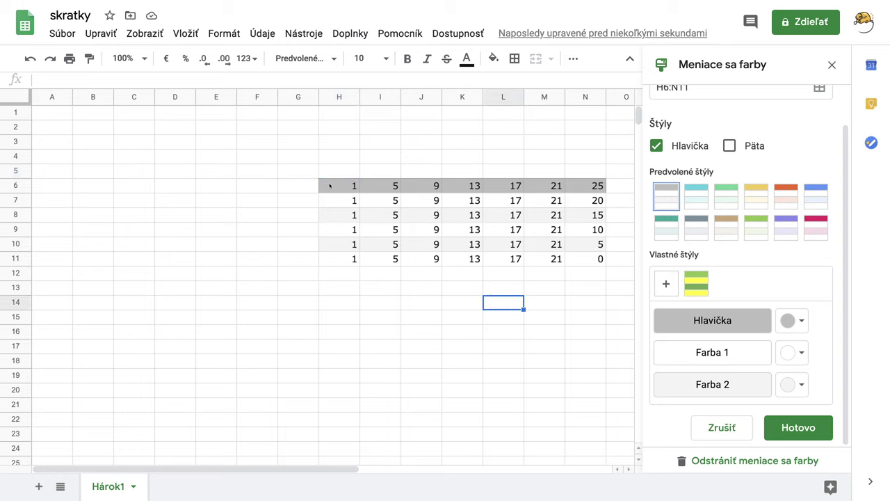
Enable the footer for the alternating colours of H6:N11 and apply the yellow default style.
drag(330, 185, 592, 188)
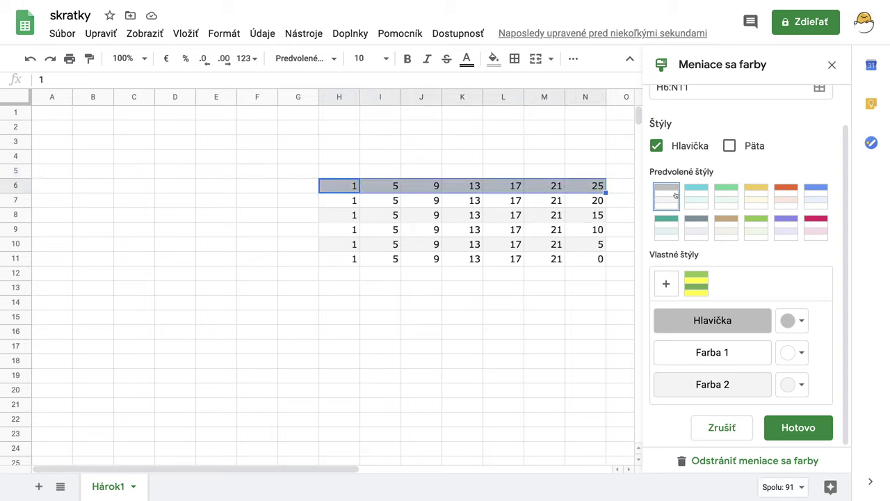
click(696, 194)
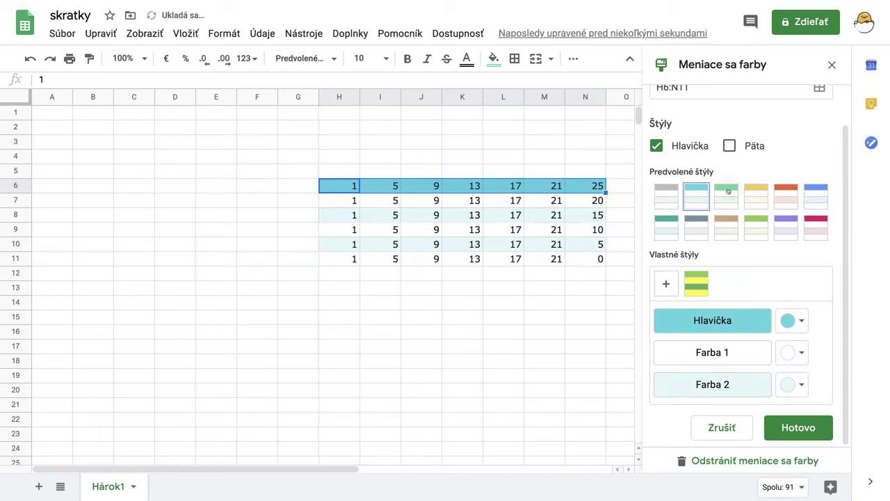
click(730, 145)
click(757, 190)
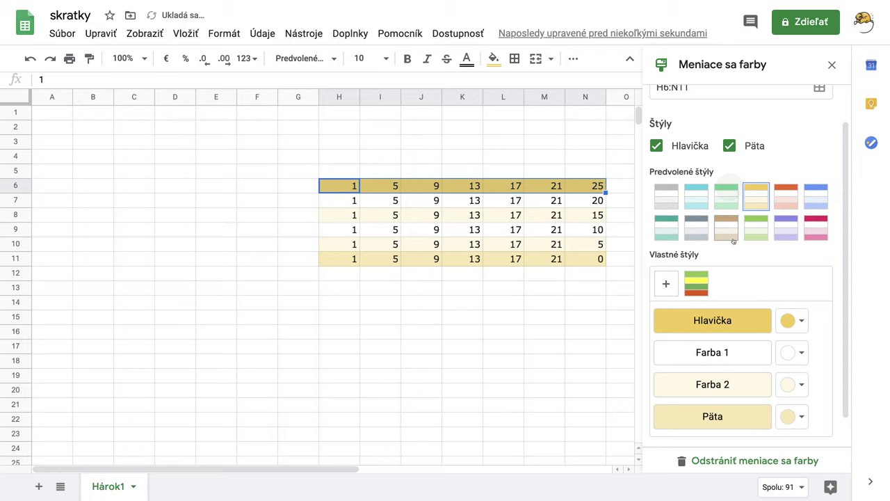
Set the header colour of the alternating colours to dark red.
click(803, 322)
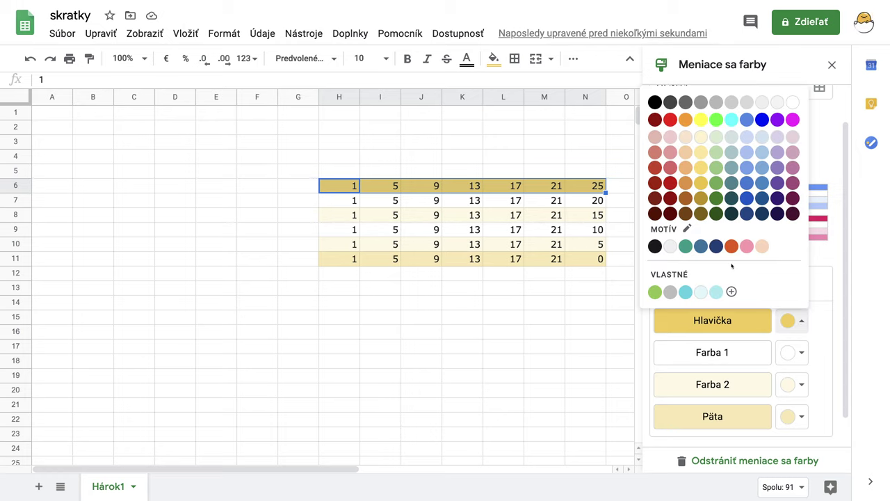
click(672, 185)
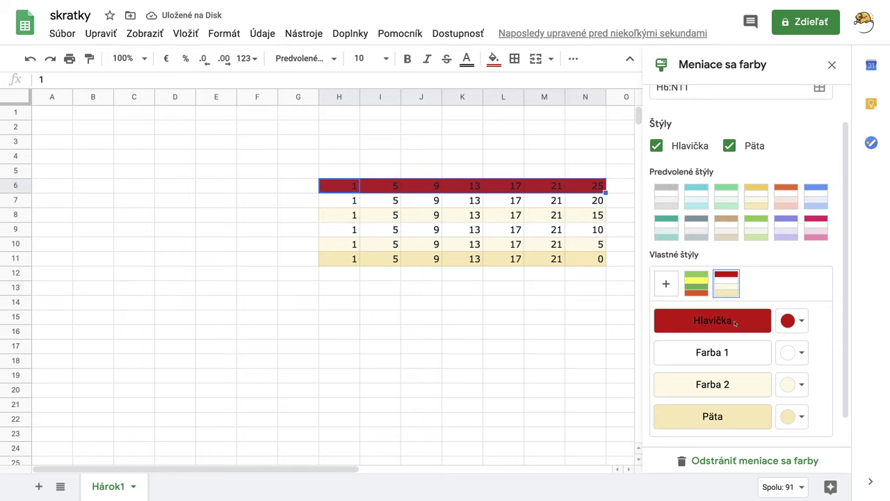
Set the header of the alternating colours of H6:N11 to bright red and Colour 1 to pale yellow.
click(792, 321)
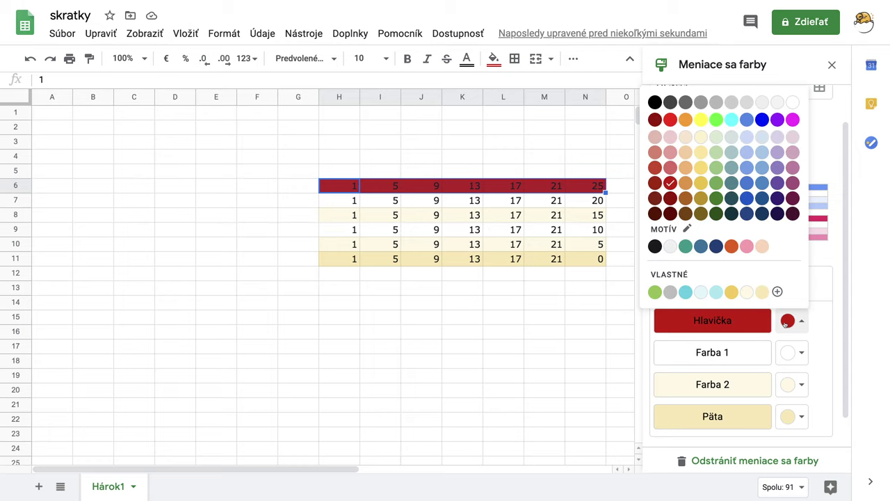
click(670, 122)
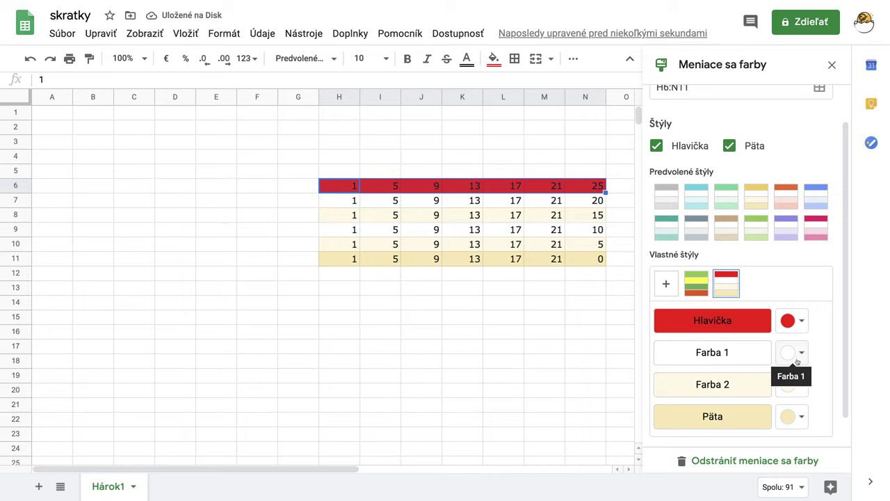
click(802, 353)
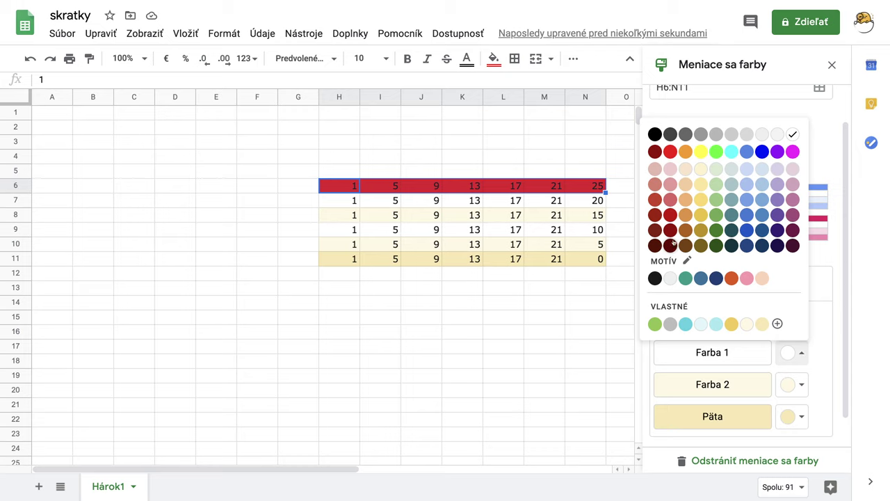
click(702, 174)
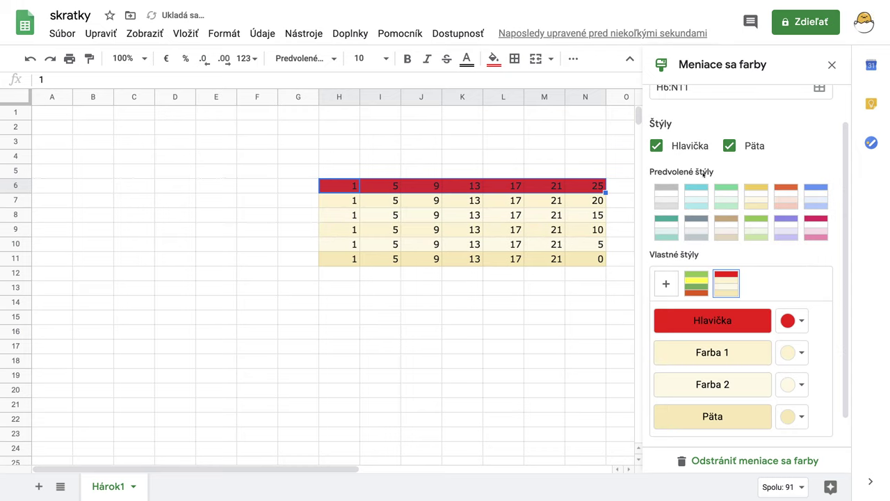
Set Colour 2 of the alternating colours to medium green and the footer to bright yellow.
click(802, 388)
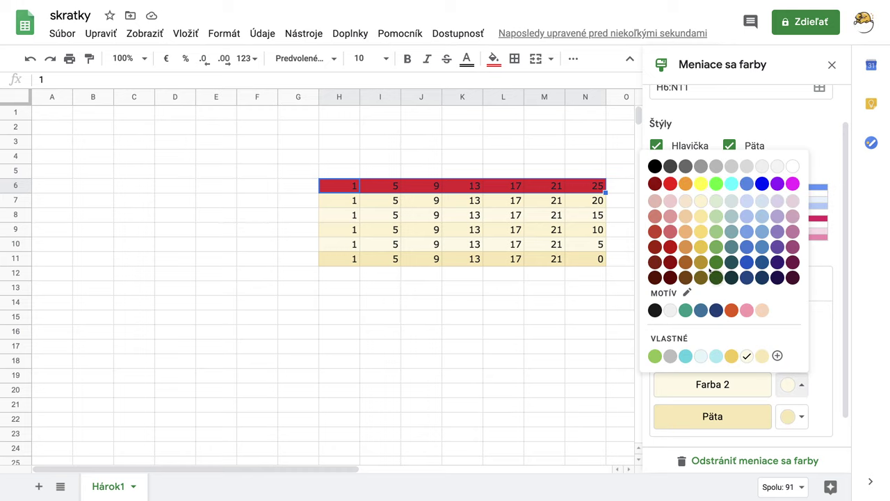
click(717, 246)
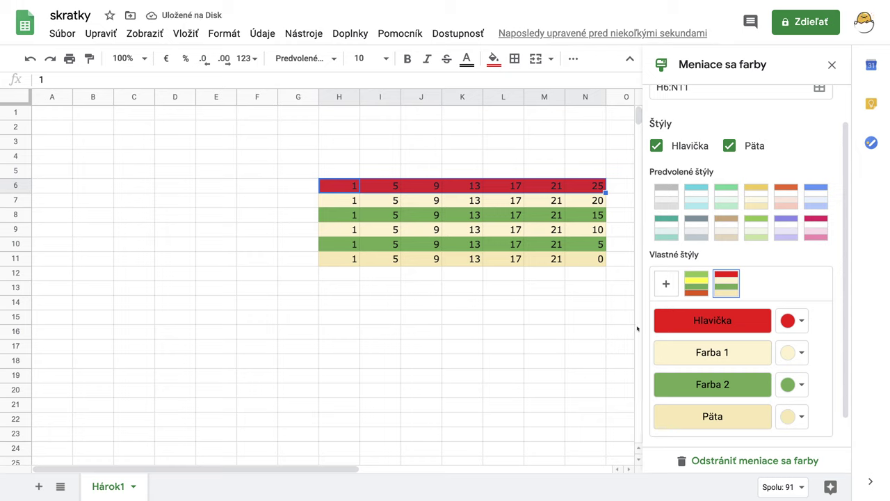
scroll(733, 394, down, 1)
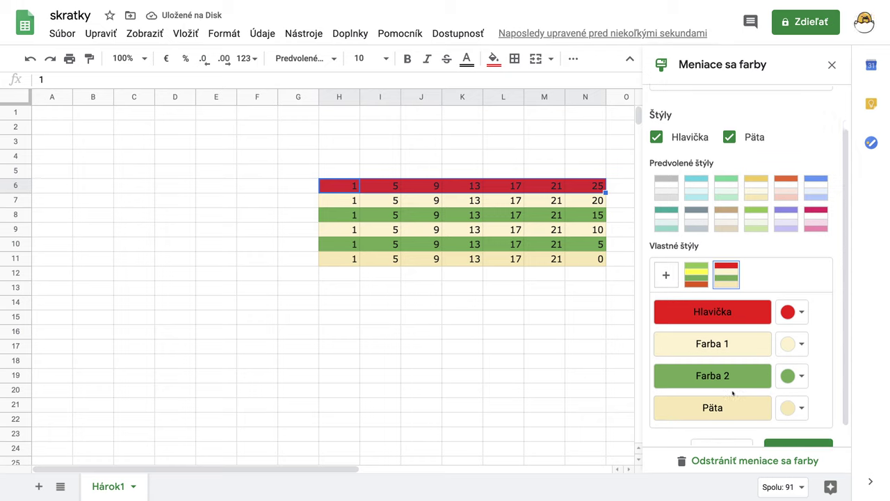
click(803, 404)
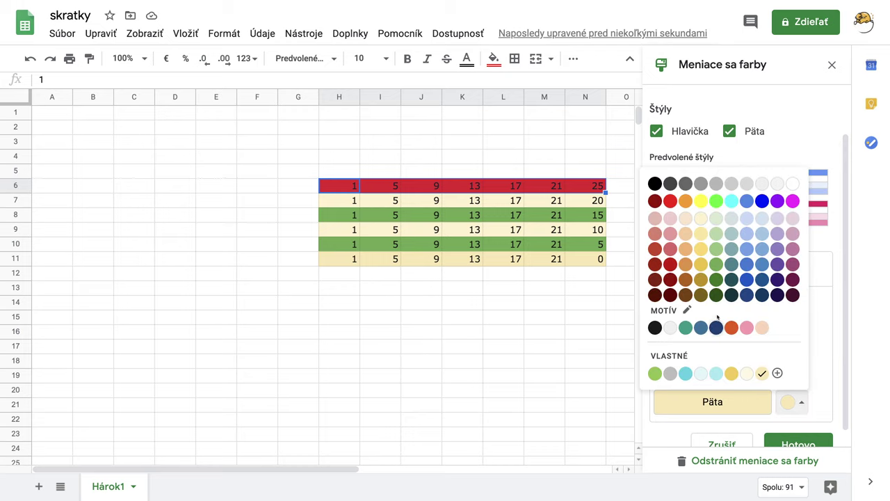
click(702, 202)
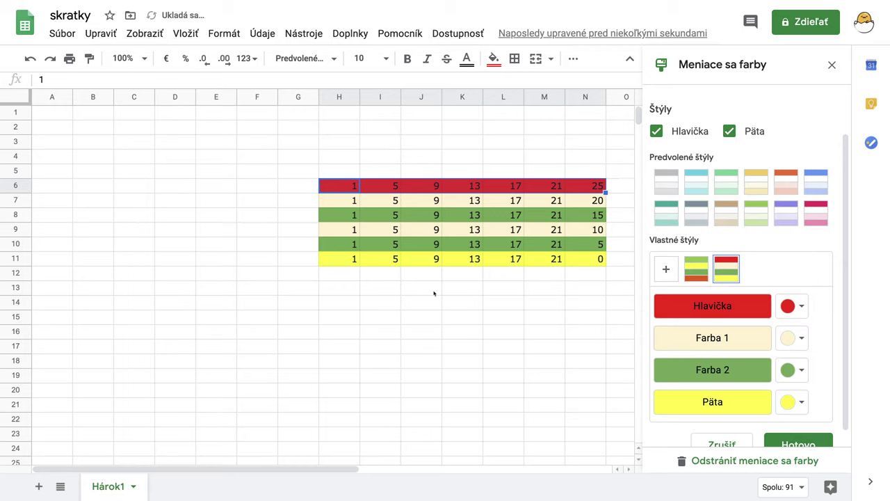
click(581, 273)
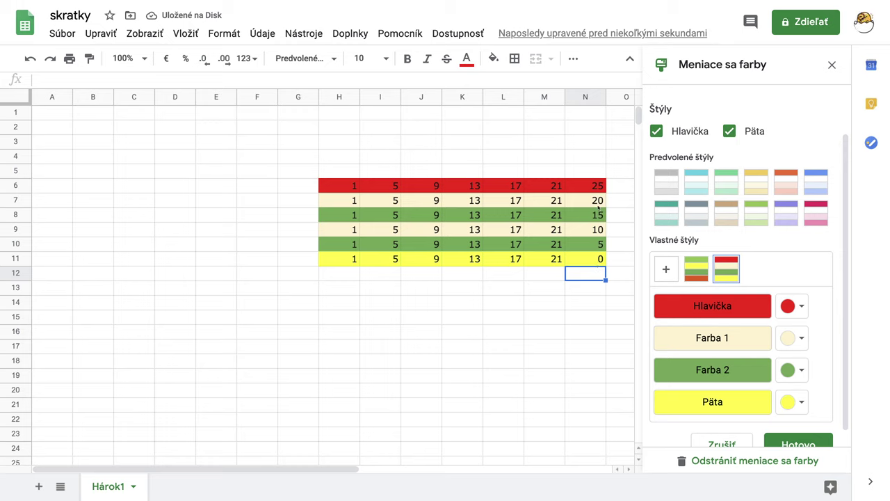
Extend the number series in column N and the values in columns H to M down to row 14.
drag(593, 244, 596, 306)
click(489, 308)
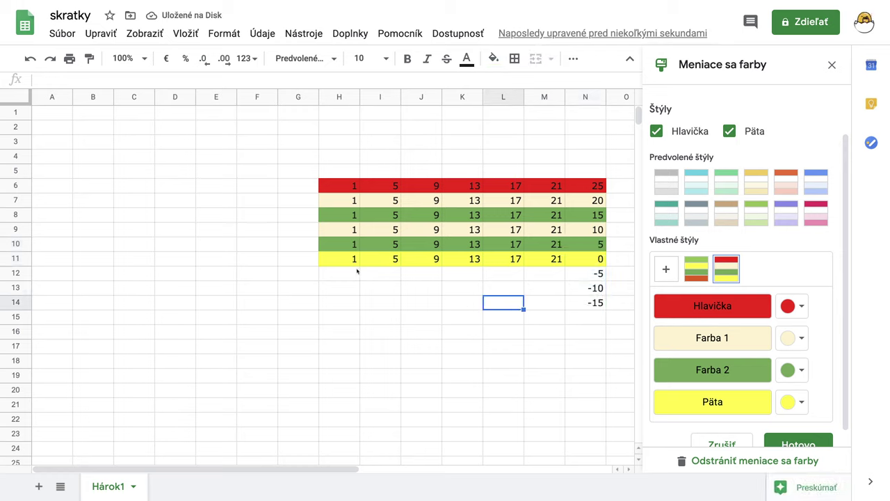
drag(334, 263, 565, 305)
click(553, 337)
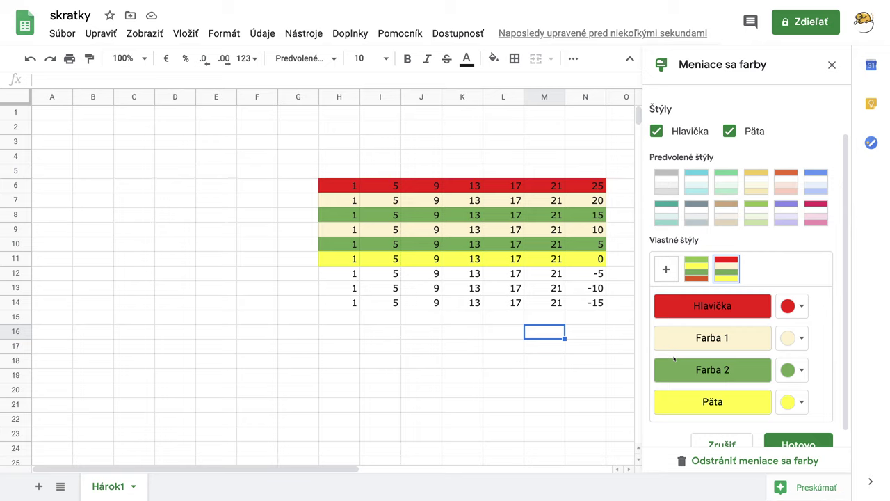
Discard the alternating colours of H6:N11 and apply alternating colours to the extended range H6:N14.
scroll(779, 335, down, 1)
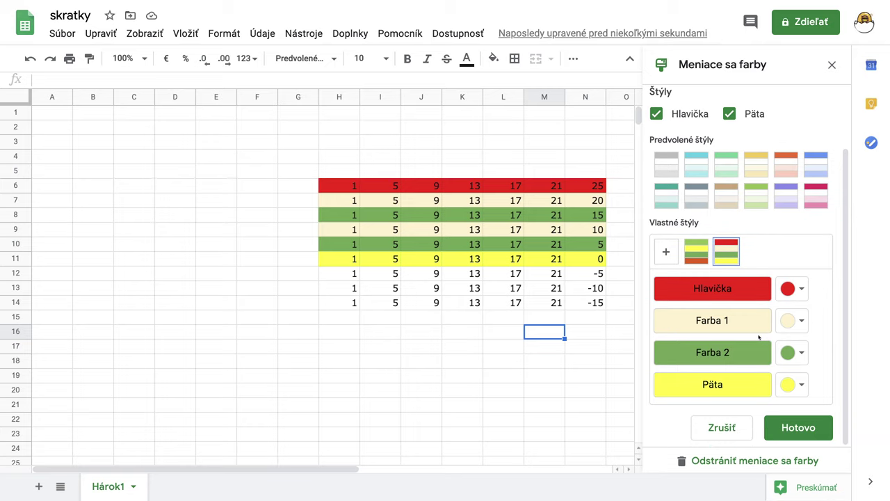
click(727, 428)
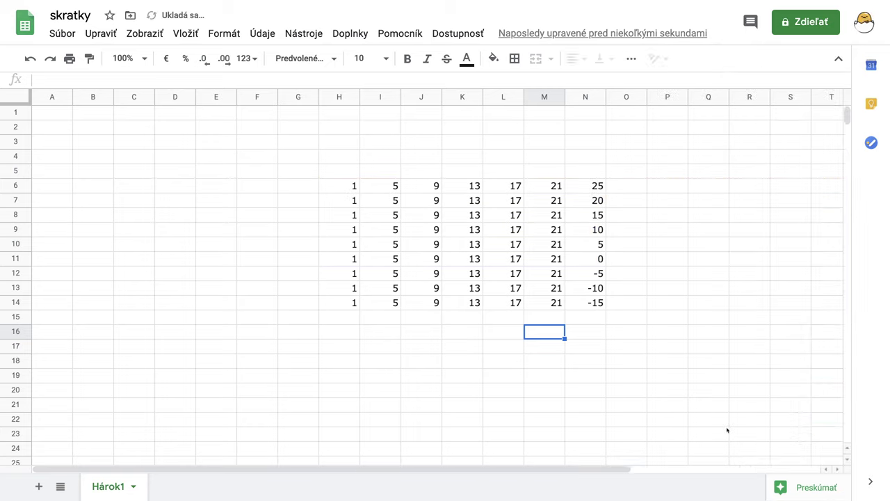
drag(348, 185, 603, 302)
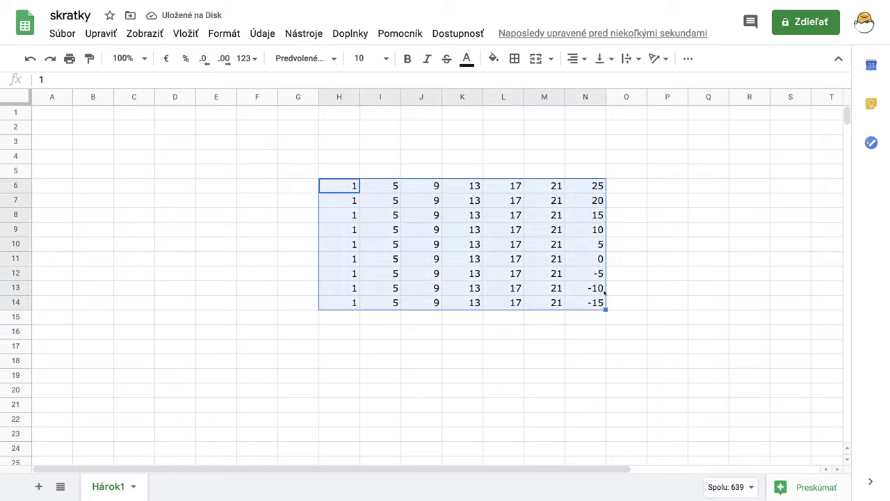
click(494, 59)
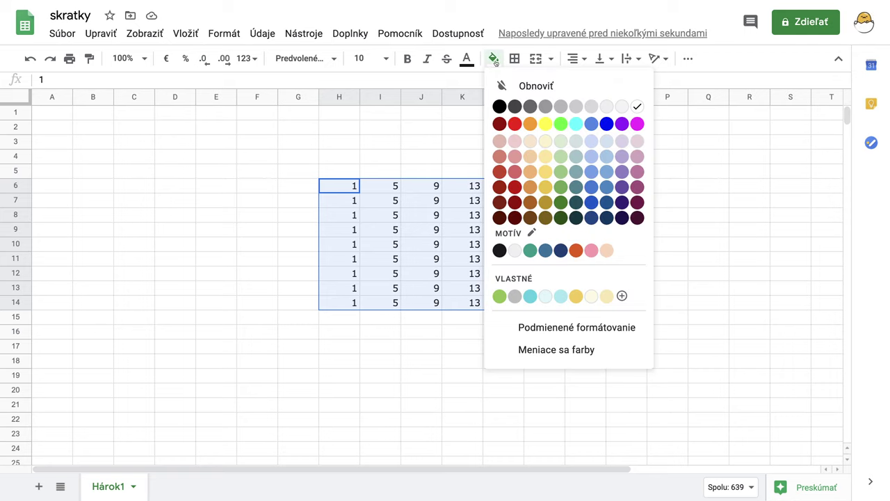
click(563, 351)
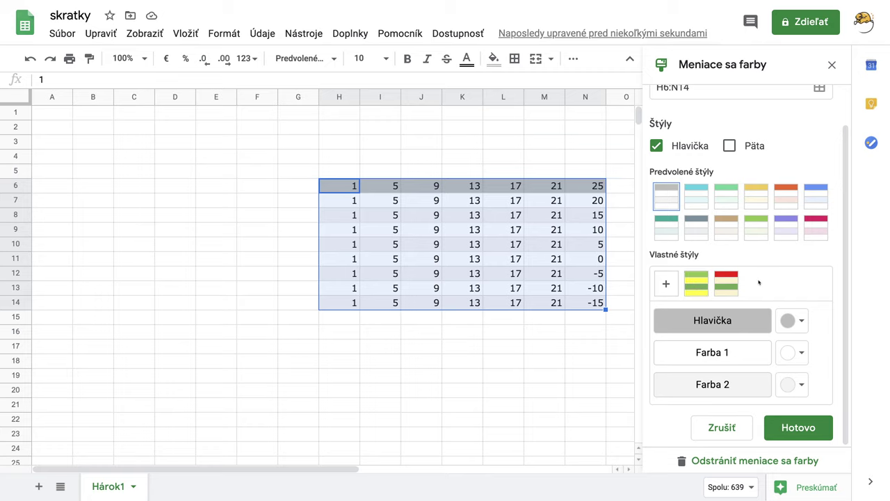
Try the custom red-header style on H6:N14, and switch to the custom style with a light green header and yellow and green rows.
click(724, 286)
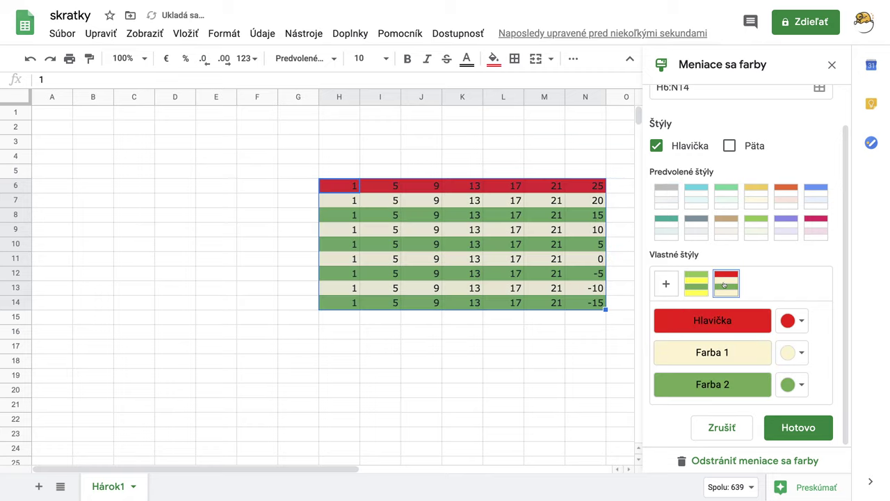
click(694, 286)
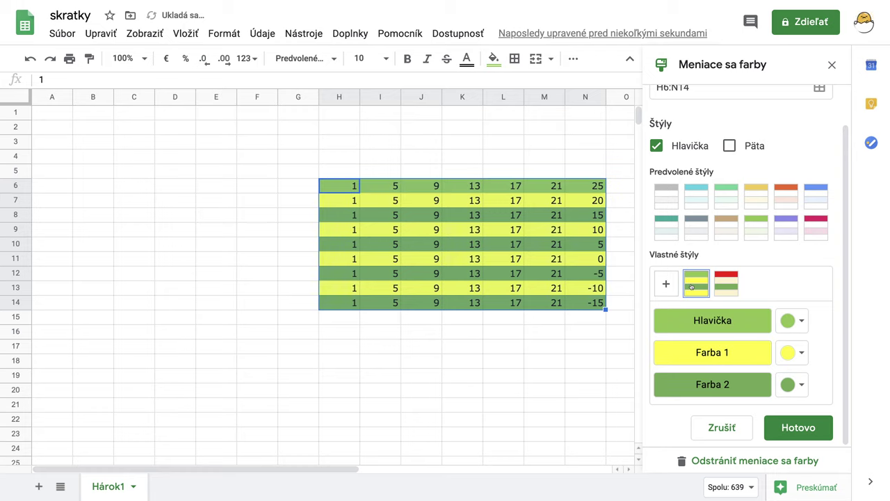
click(591, 346)
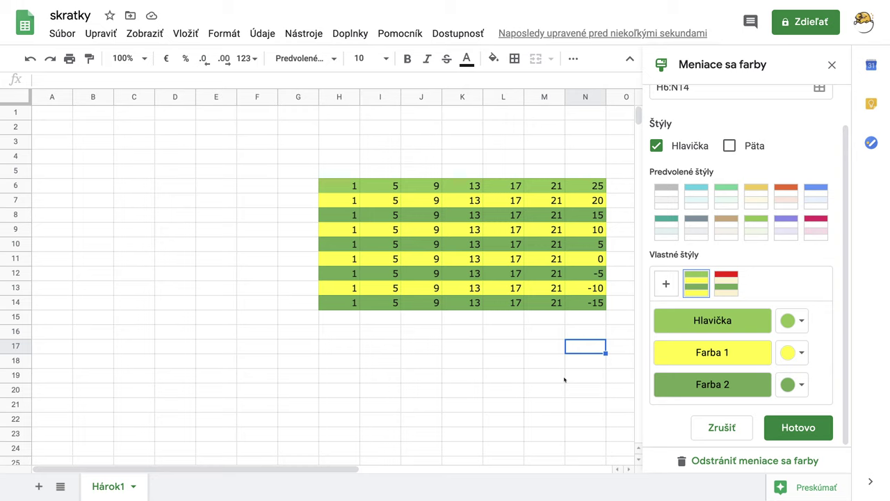
Close the alternating colours settings and jump from H6 along the table's edges to N14, H14 and back to H6.
click(340, 188)
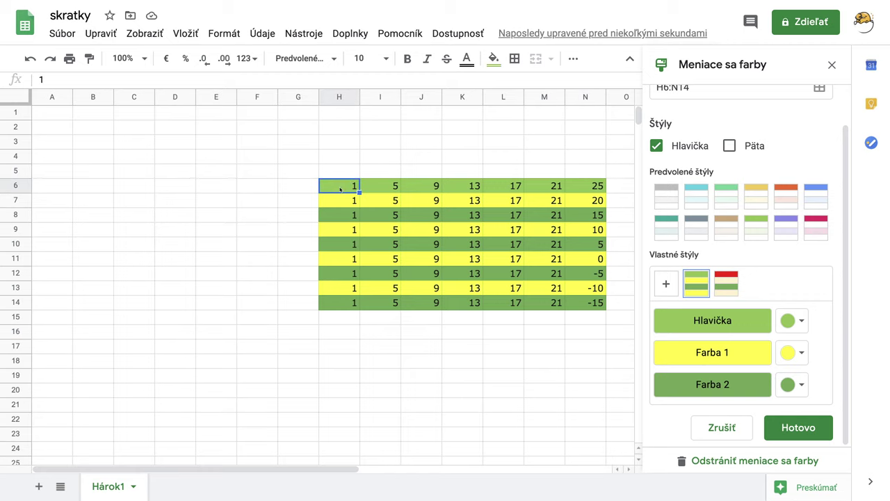
click(832, 64)
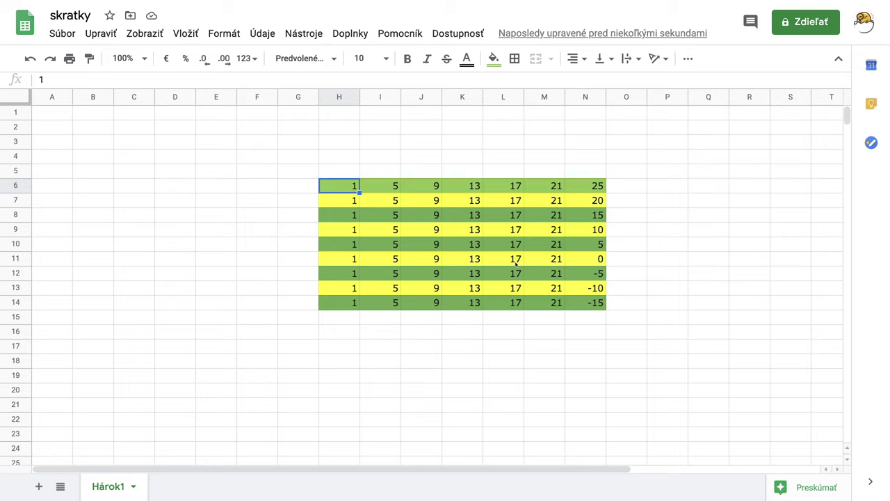
key(ctrl+Right)
key(ctrl+Down)
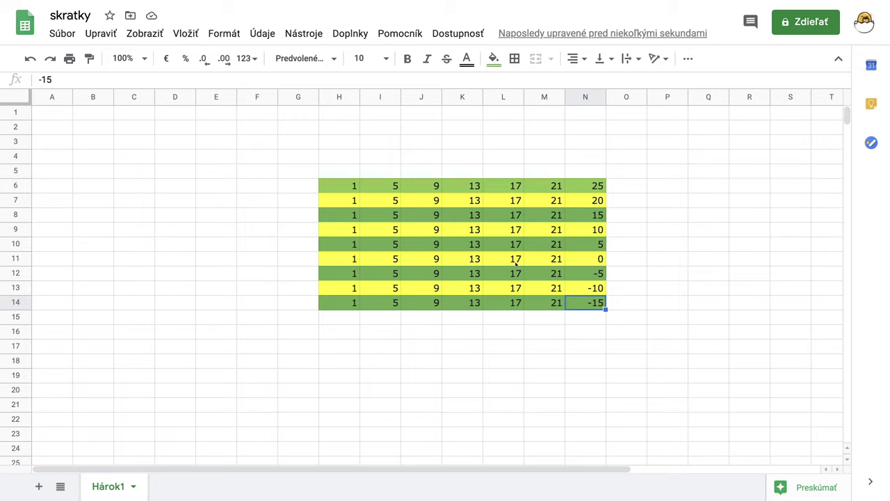
key(ctrl+Left)
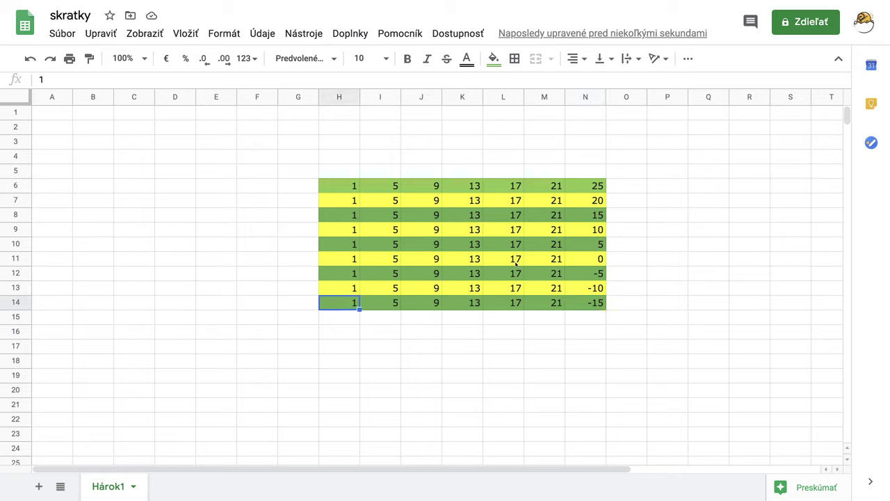
key(ctrl+Up)
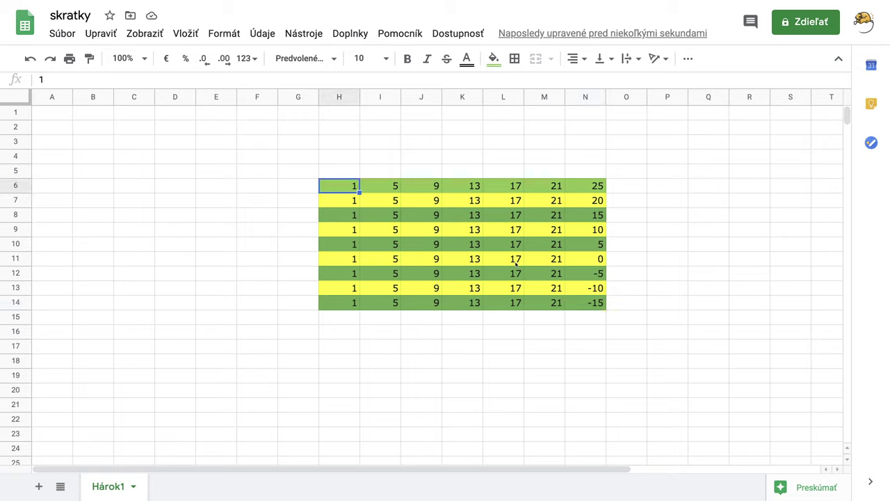